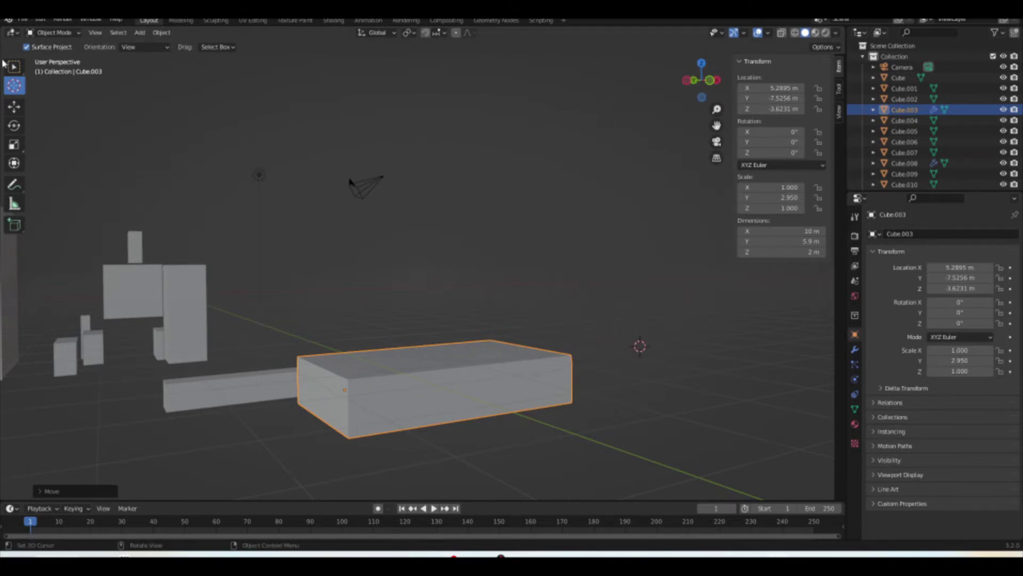
# Place the 3D cursor low on the front face of the large box, return to the Select Box tool and clear the selection.
pyautogui.moveTo(640, 347); pyautogui.dragTo(468, 404)
pyautogui.moveTo(473, 422); pyautogui.dragTo(468, 408)
pyautogui.click(13, 67)
pyautogui.click(678, 280)
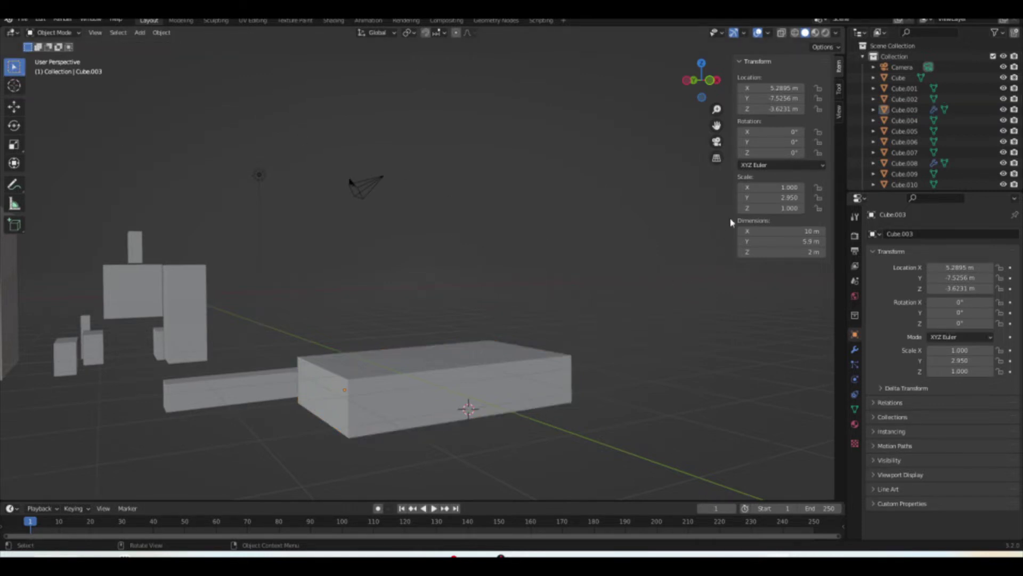
# Toggle the viewport sidebar until it is hidden, and undo the deselection of the large box.
pyautogui.press('n')
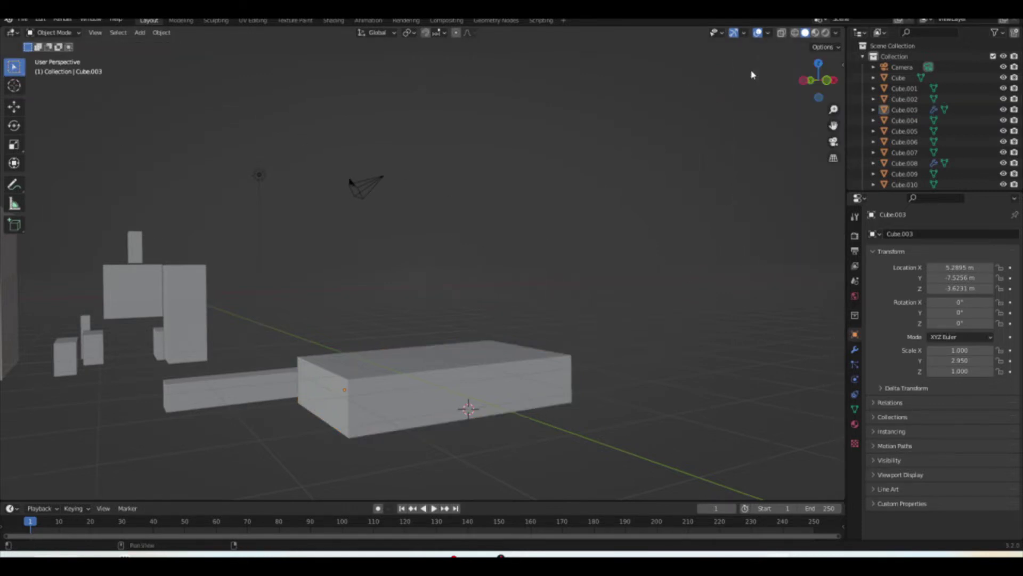
pyautogui.press('n')
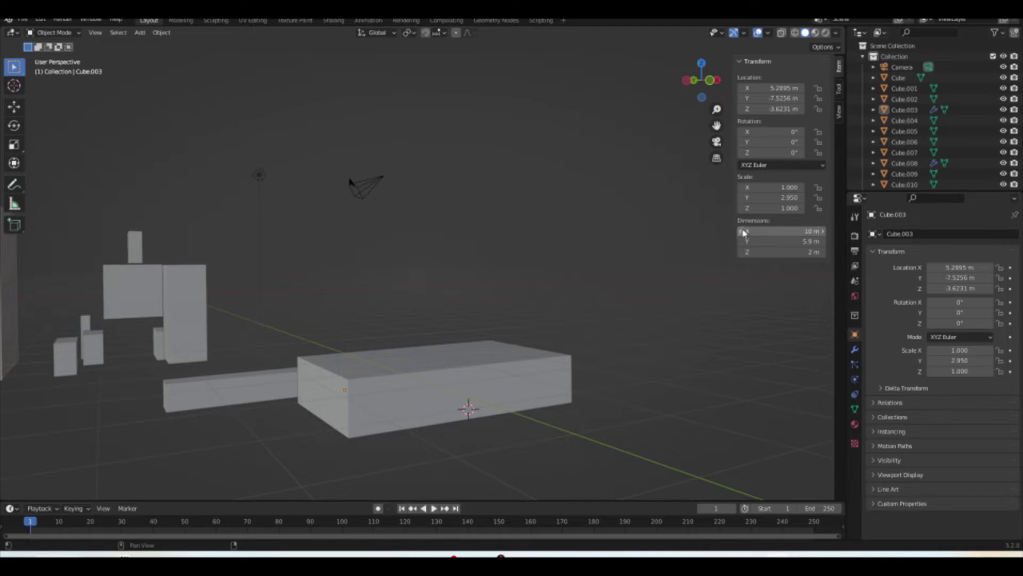
pyautogui.press('n')
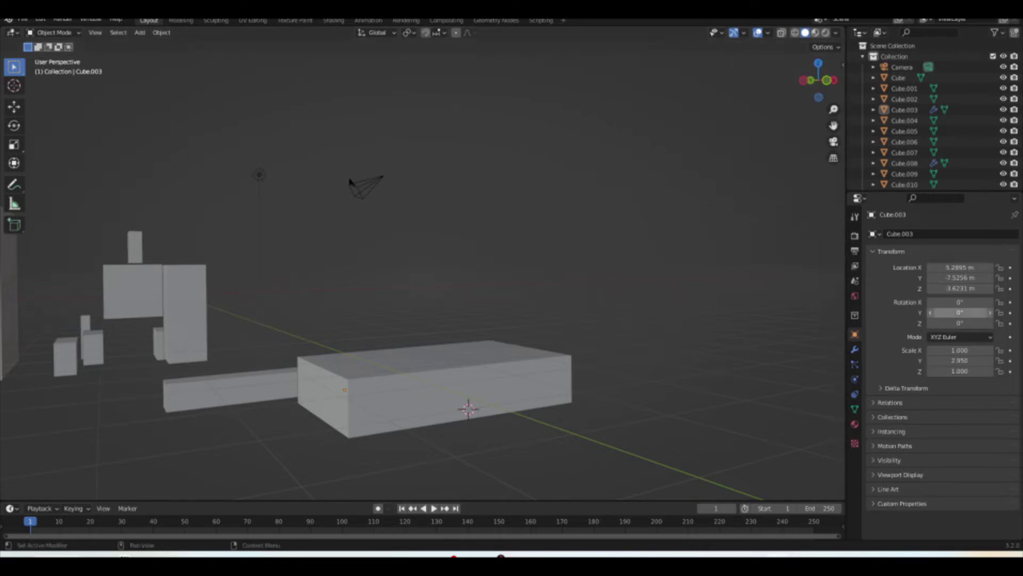
pyautogui.hotkey('ctrl', 'z')
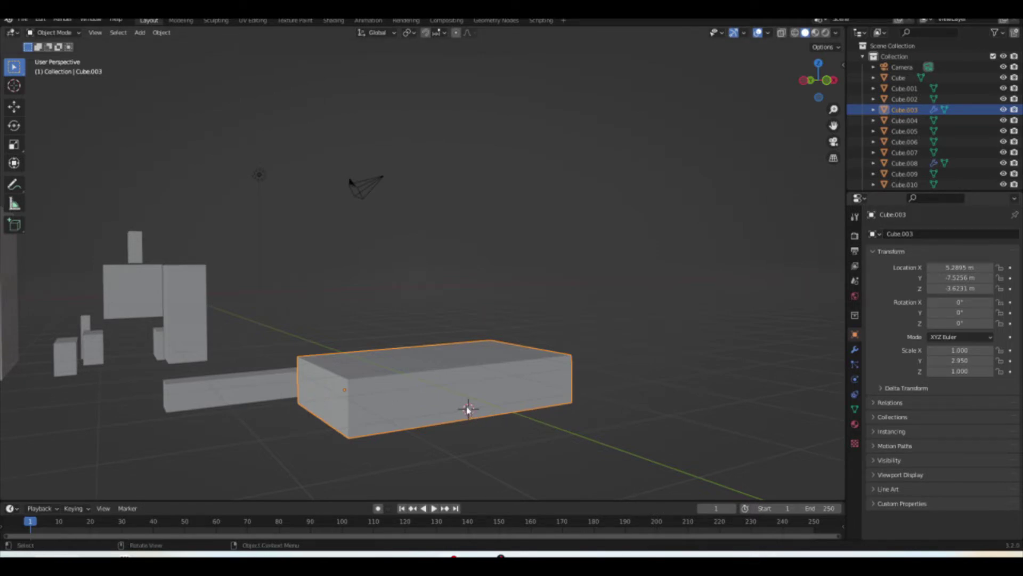
# Reposition the 3D cursor on the large box's front face with the Cursor tool.
pyautogui.moveTo(197, 264); pyautogui.dragTo(93, 163, button='middle')
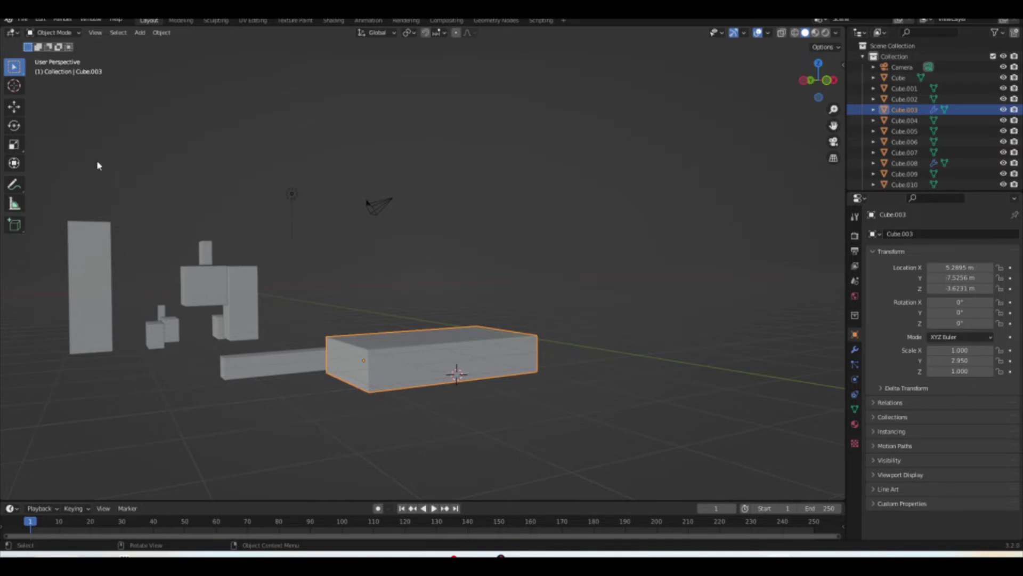
pyautogui.click(14, 85)
pyautogui.moveTo(453, 376); pyautogui.dragTo(459, 373)
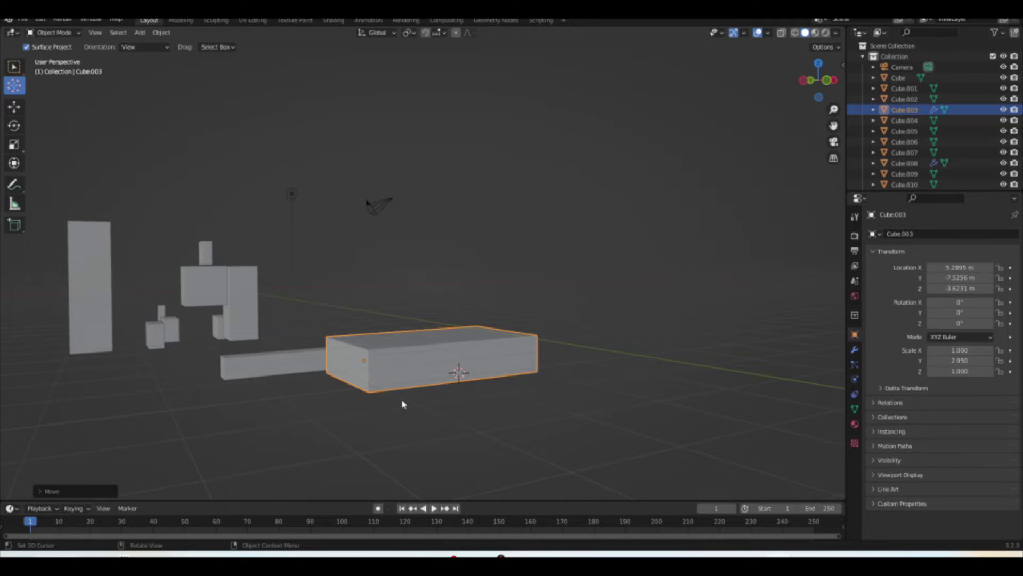
# Try moving the large box along the Z, Y and X axes in turn, and cancel the move.
pyautogui.press('g')
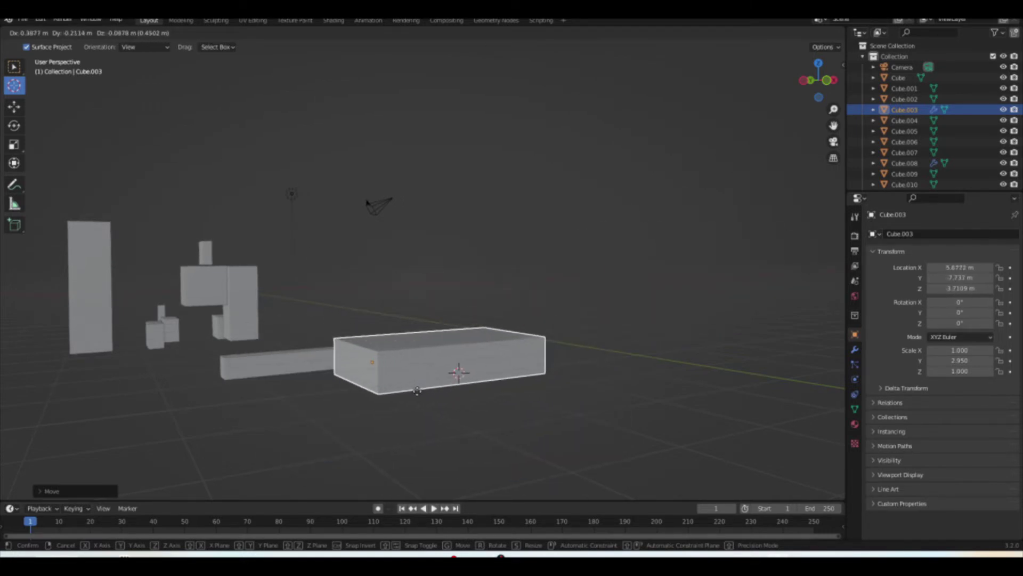
pyautogui.press('z')
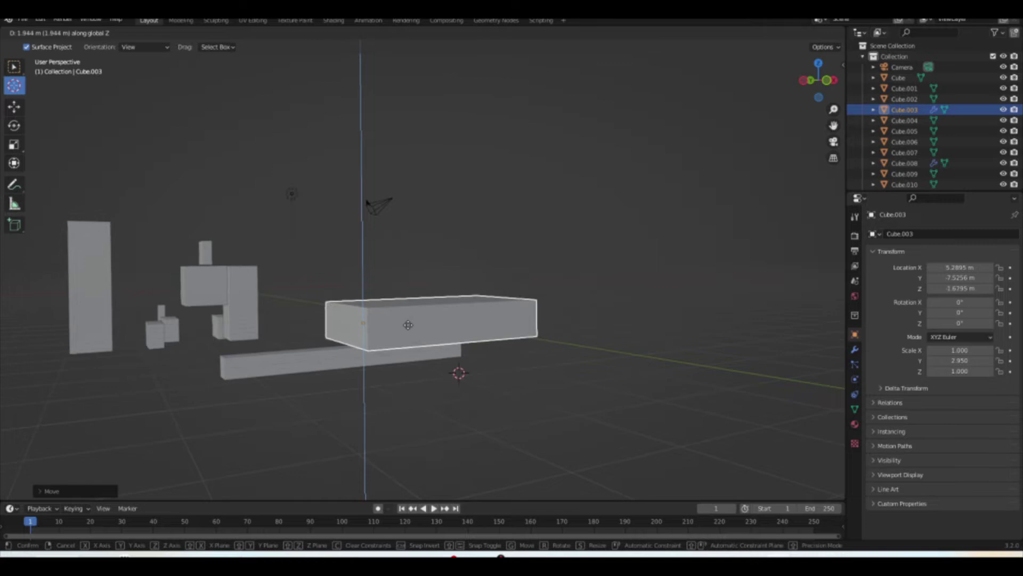
pyautogui.press('y')
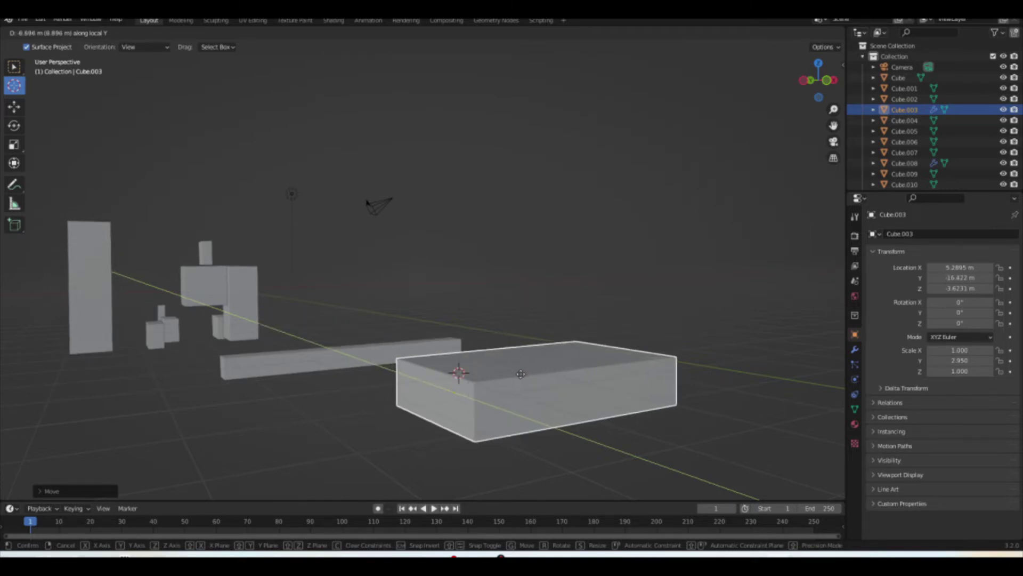
pyautogui.press('y')
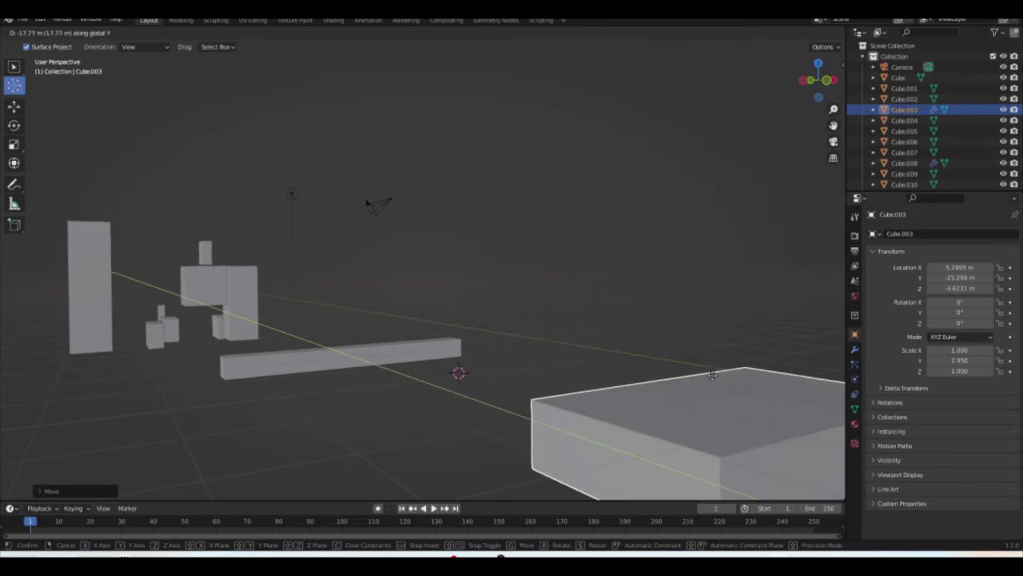
pyautogui.press('y')
pyautogui.press('x')
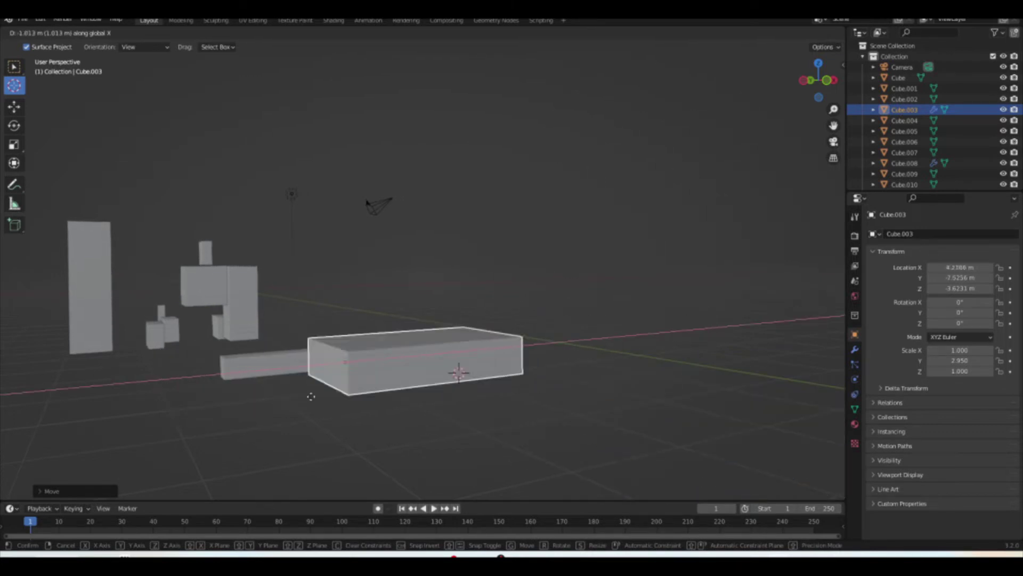
pyautogui.press('x')
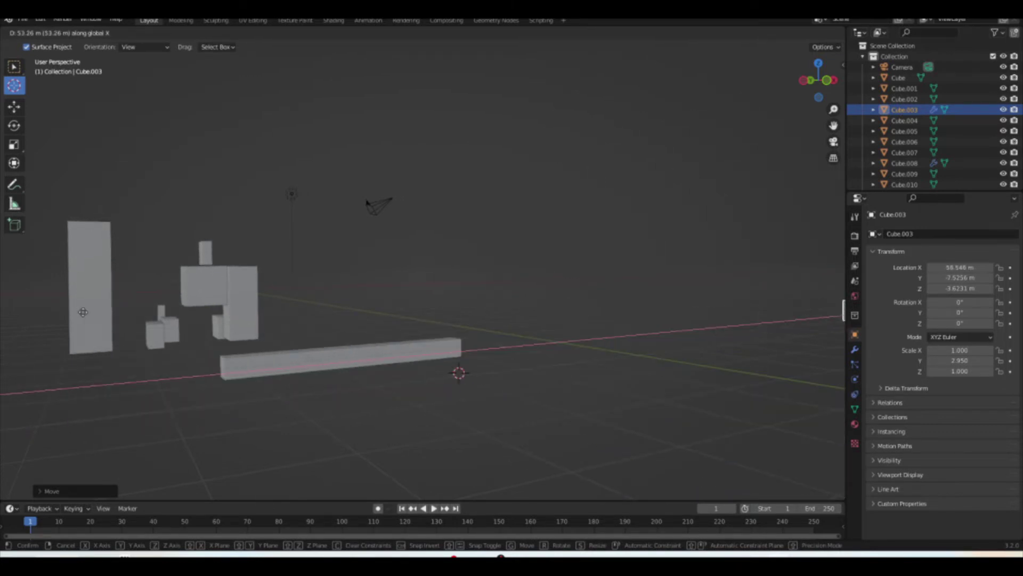
pyautogui.press('y')
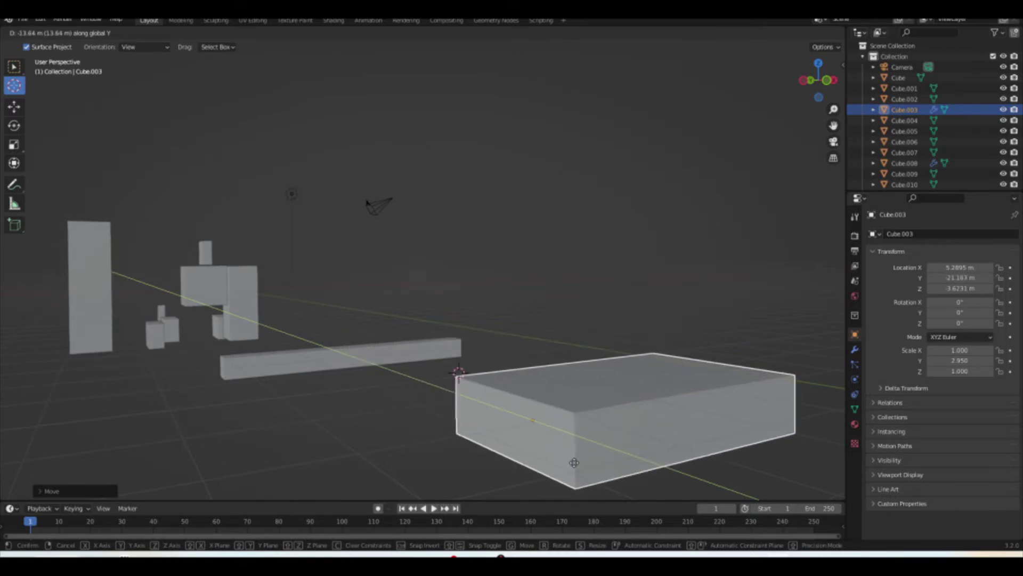
pyautogui.press('z')
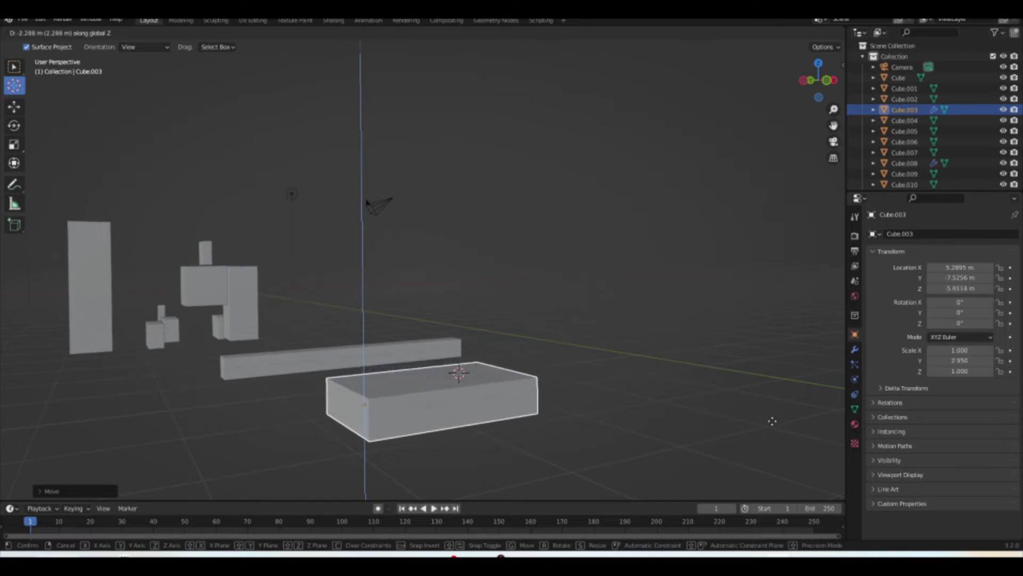
pyautogui.click(720, 403)
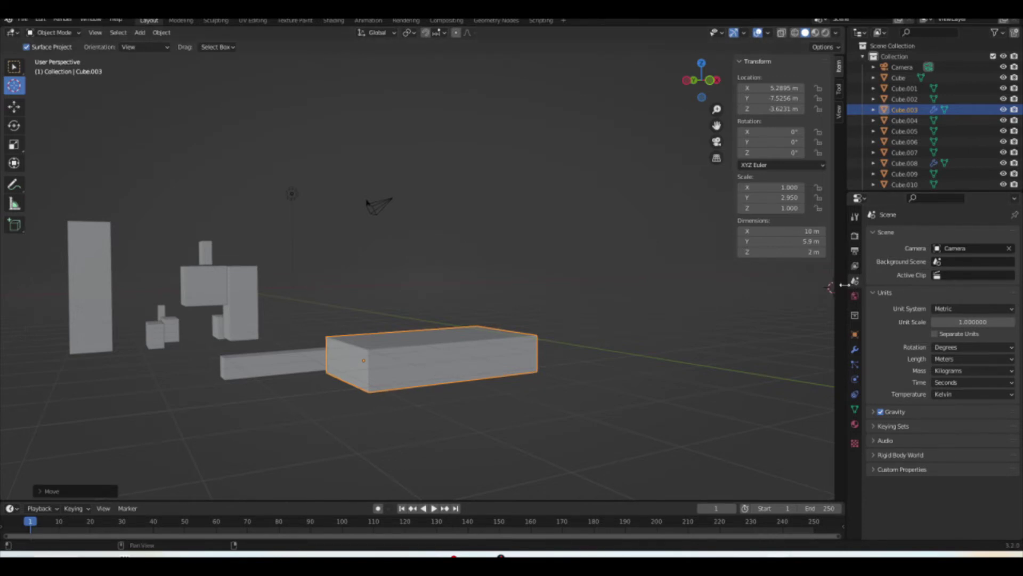
# Put the 3D cursor back on the front face of the large box and return to the Select Box tool.
pyautogui.keyDown('shift'); pyautogui.moveTo(464, 368); pyautogui.dragTo(453, 374, button='right'); pyautogui.keyUp('shift')
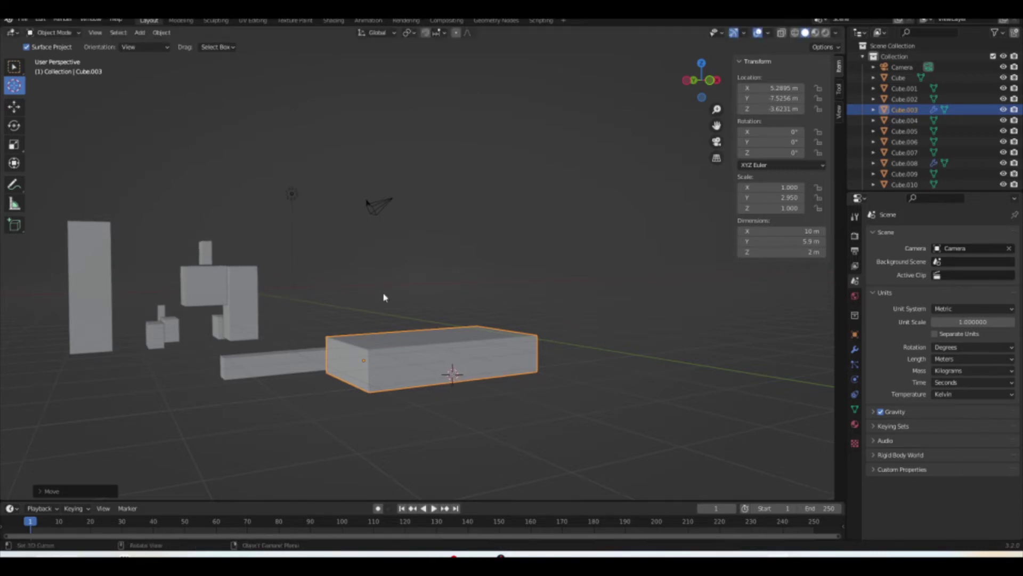
pyautogui.click(14, 67)
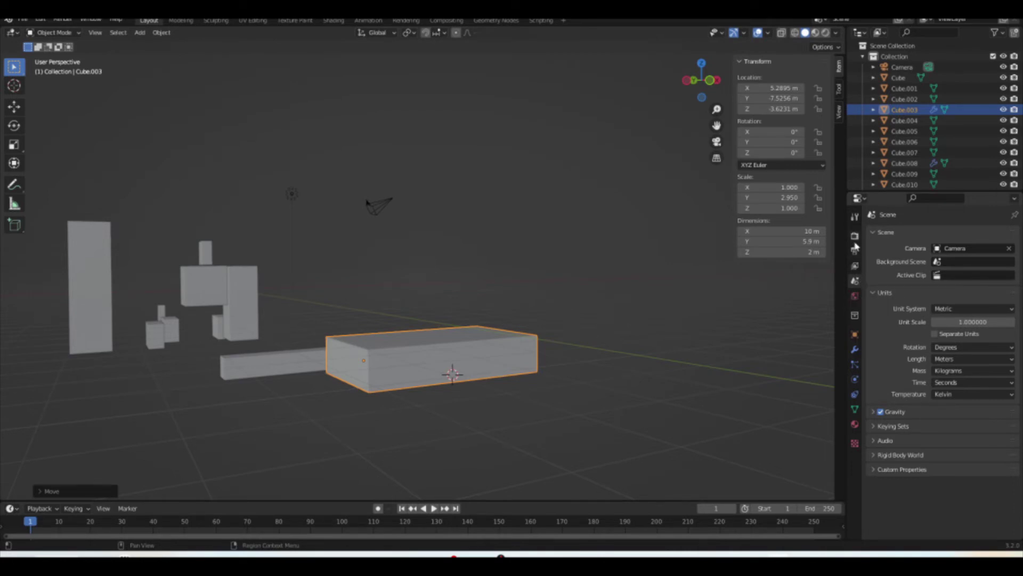
# Set the scene's unit system to Imperial with length in feet.
pyautogui.click(855, 335)
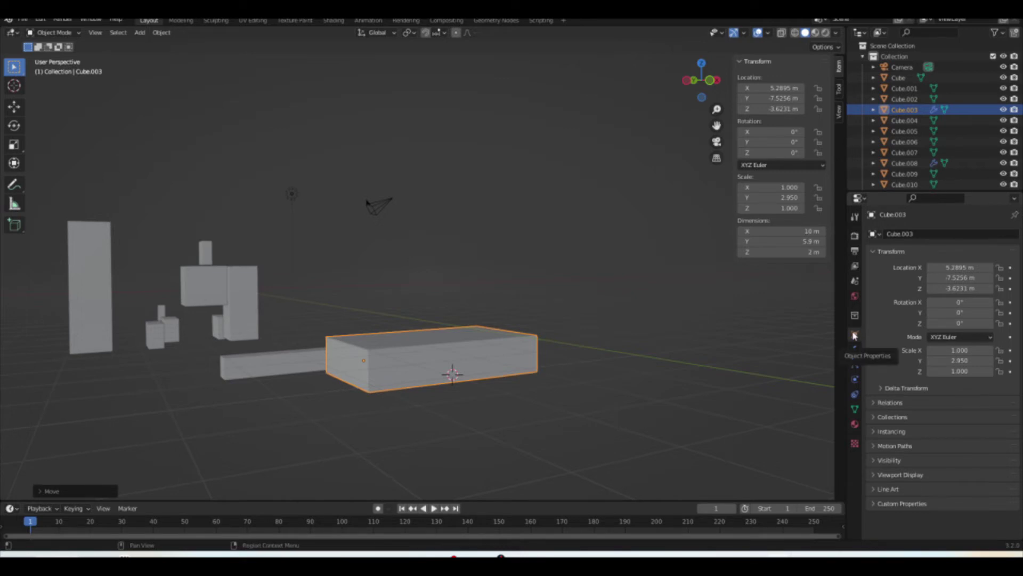
pyautogui.click(855, 282)
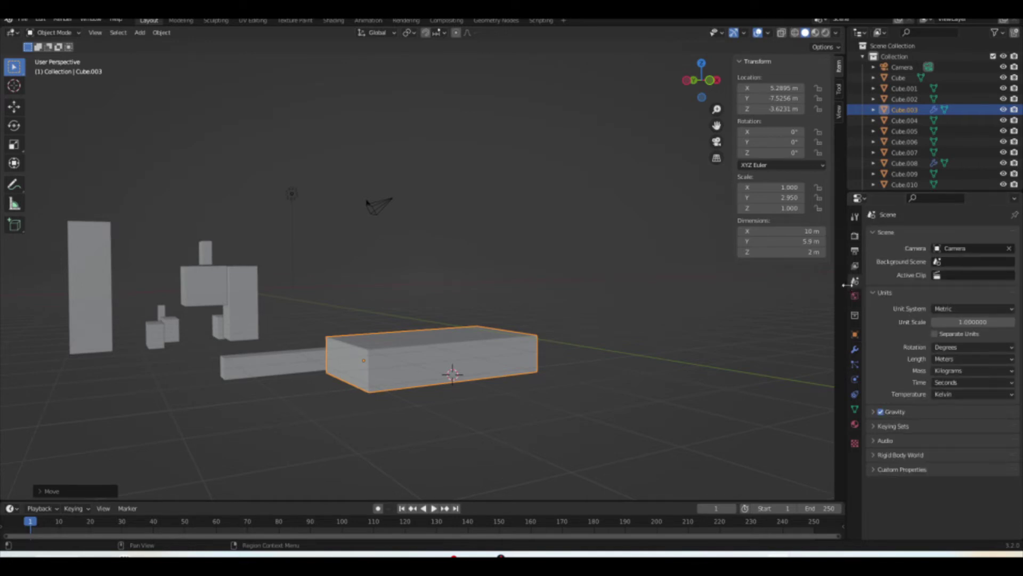
pyautogui.click(956, 309)
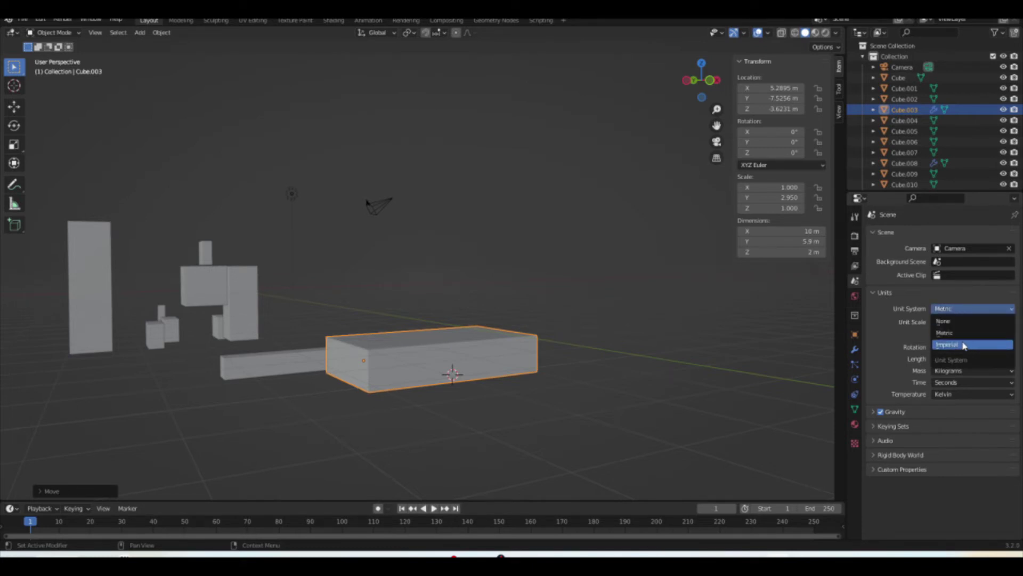
pyautogui.click(960, 334)
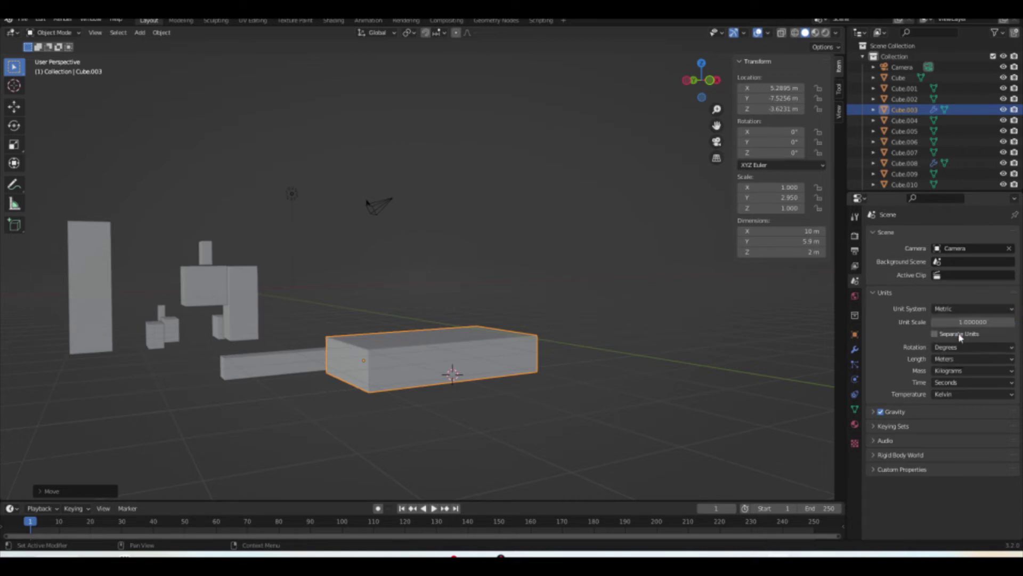
pyautogui.click(970, 360)
pyautogui.click(986, 309)
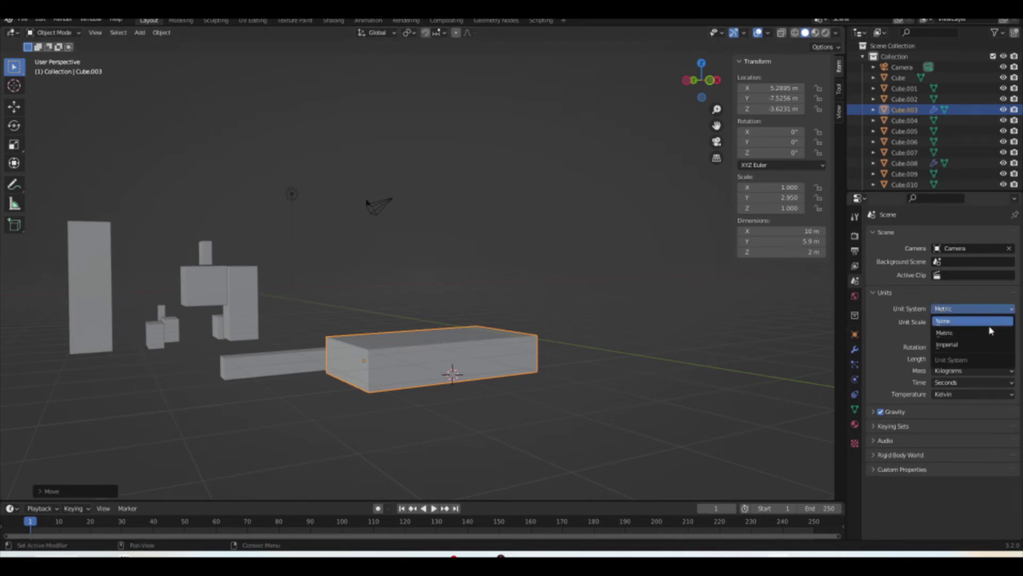
pyautogui.click(984, 345)
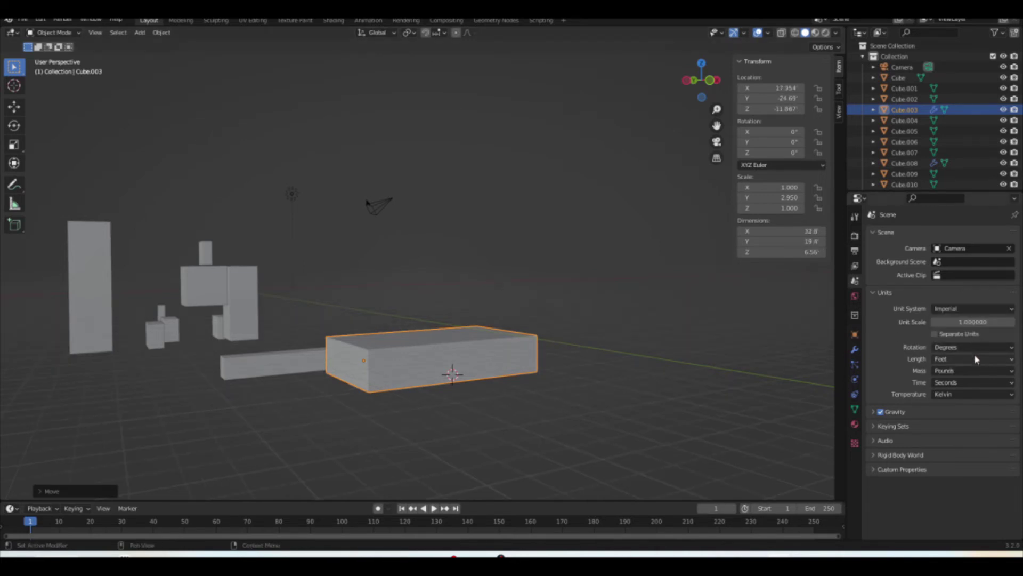
pyautogui.click(974, 360)
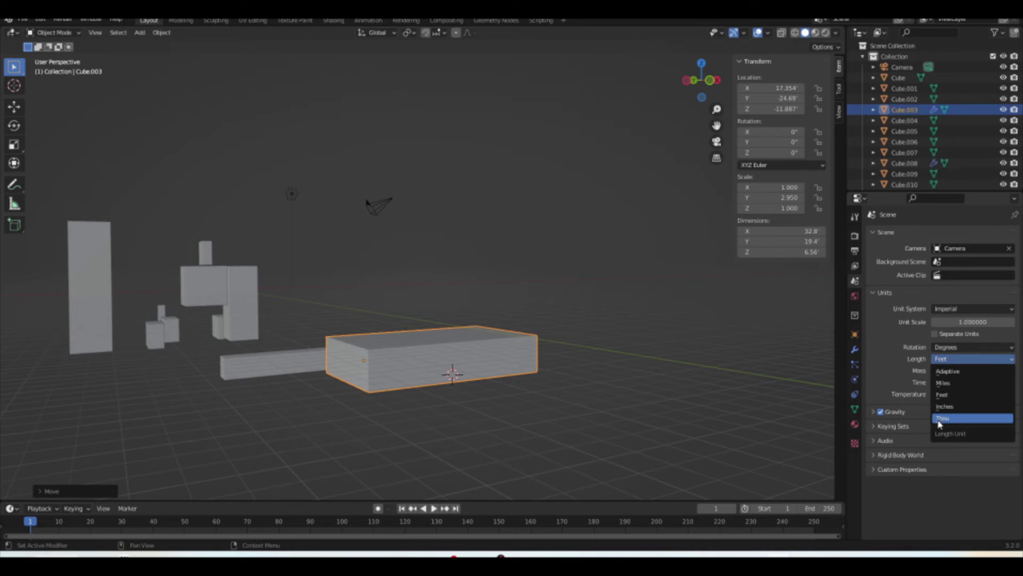
pyautogui.click(944, 399)
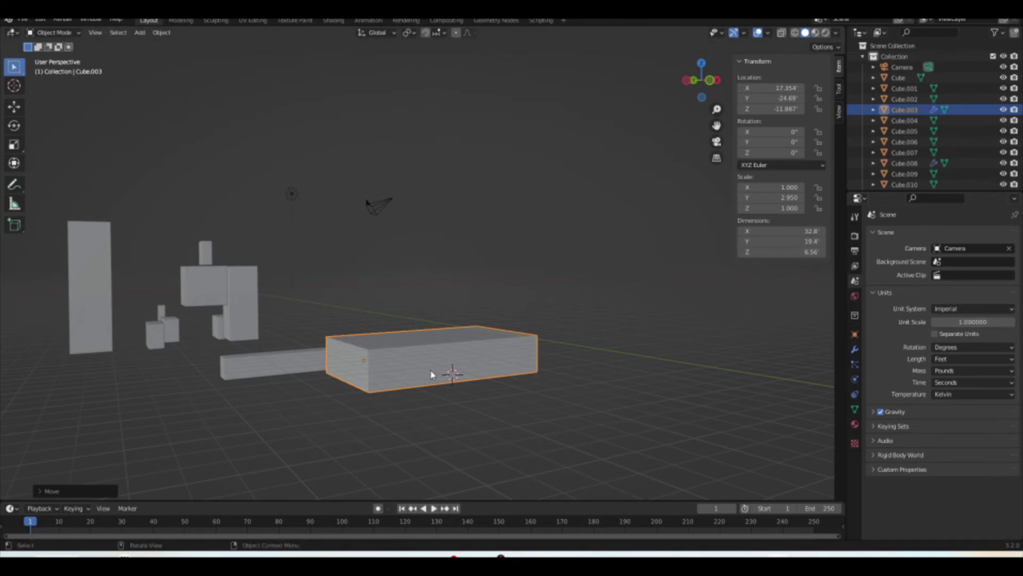
# Set the large box's Z dimension to 9 feet.
pyautogui.click(811, 252)
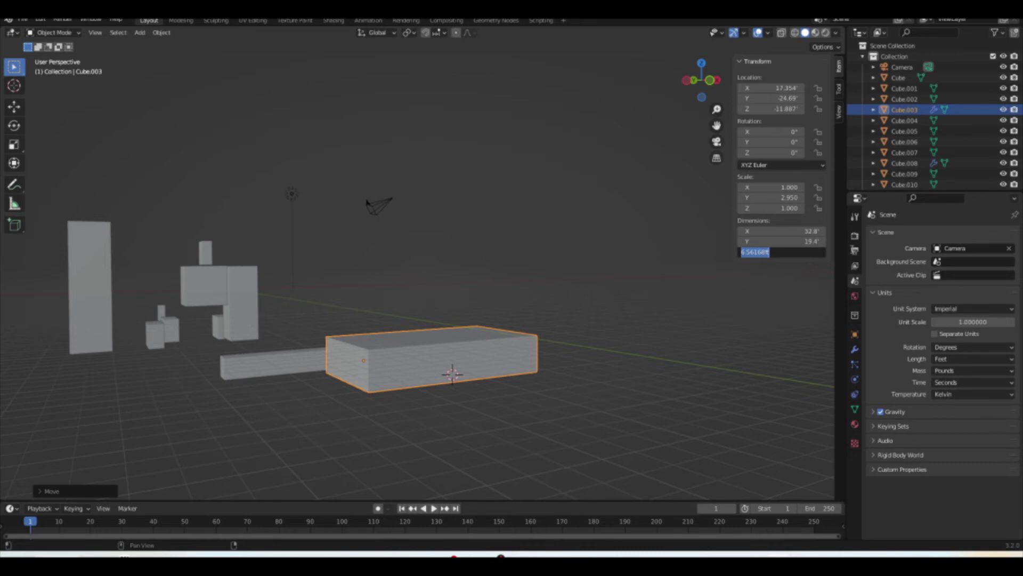
pyautogui.write('5')
pyautogui.press('Return')
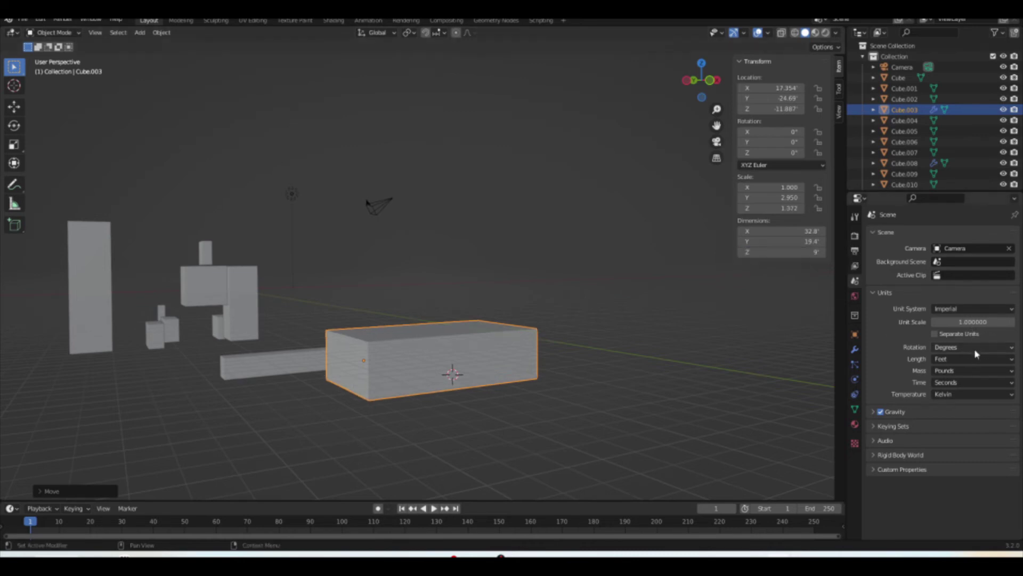
pyautogui.click(822, 255)
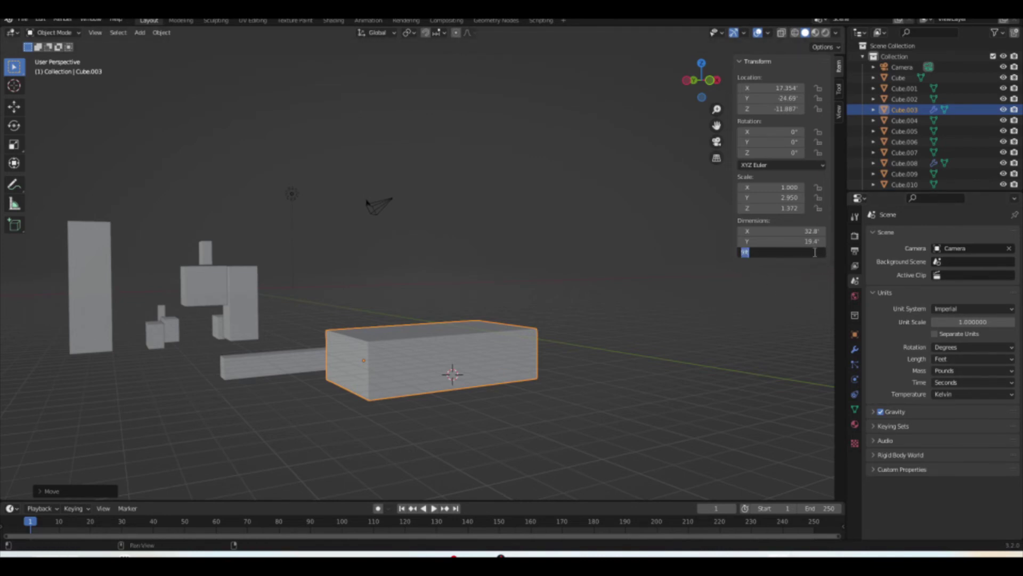
pyautogui.press('Escape')
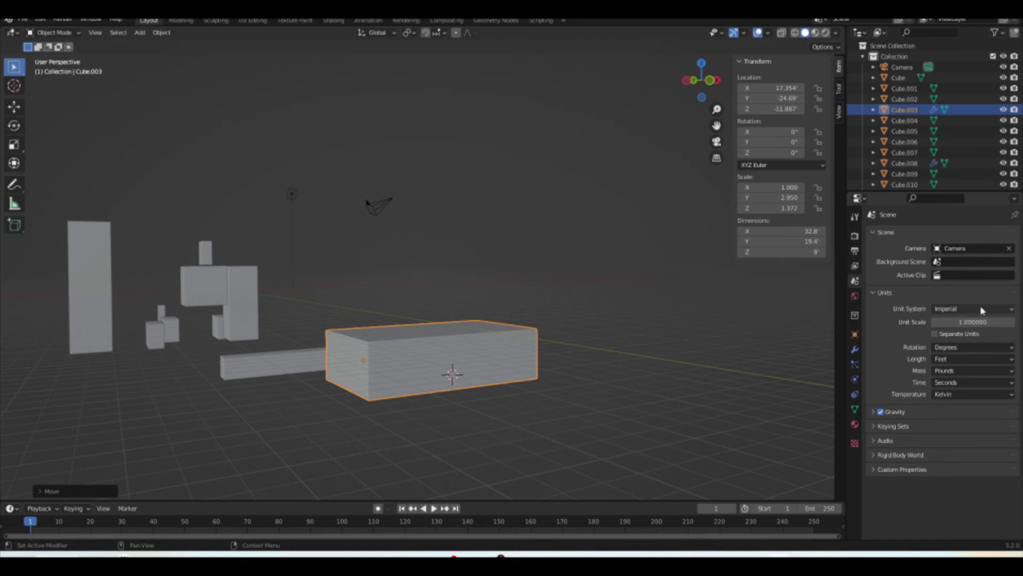
# Switch the scene's unit system to Metric and open the choice of metric length units.
pyautogui.click(999, 311)
pyautogui.click(989, 333)
pyautogui.click(1006, 310)
pyautogui.click(995, 361)
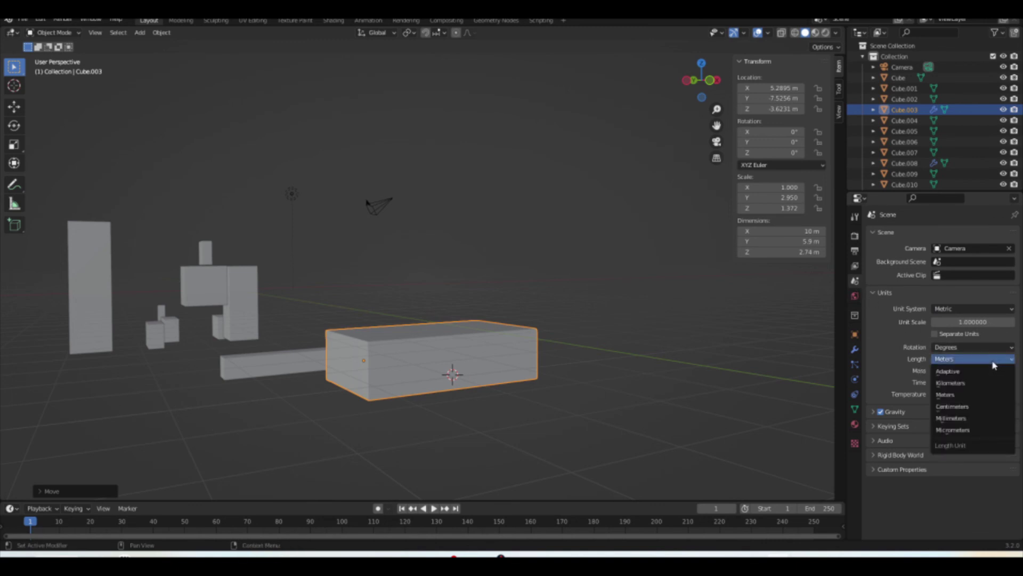
# Set the scene's unit system back to Imperial and keep feet as the length unit.
pyautogui.click(947, 308)
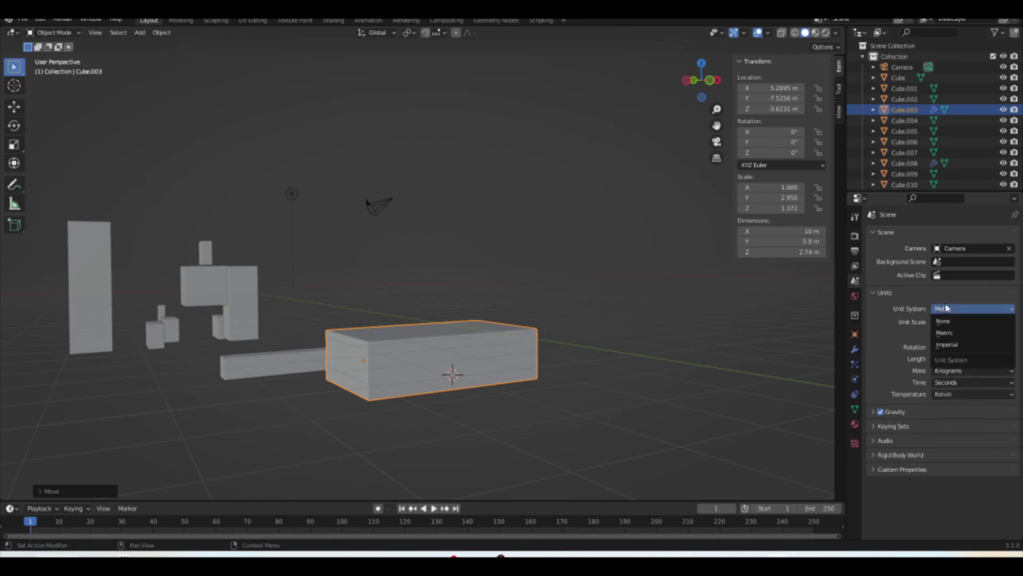
pyautogui.click(963, 346)
pyautogui.click(960, 361)
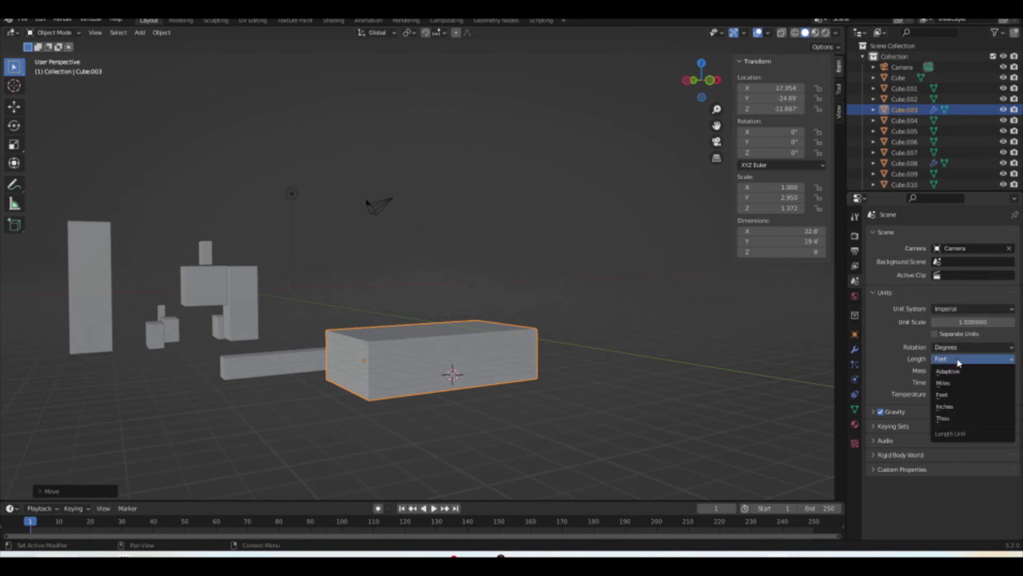
pyautogui.click(959, 362)
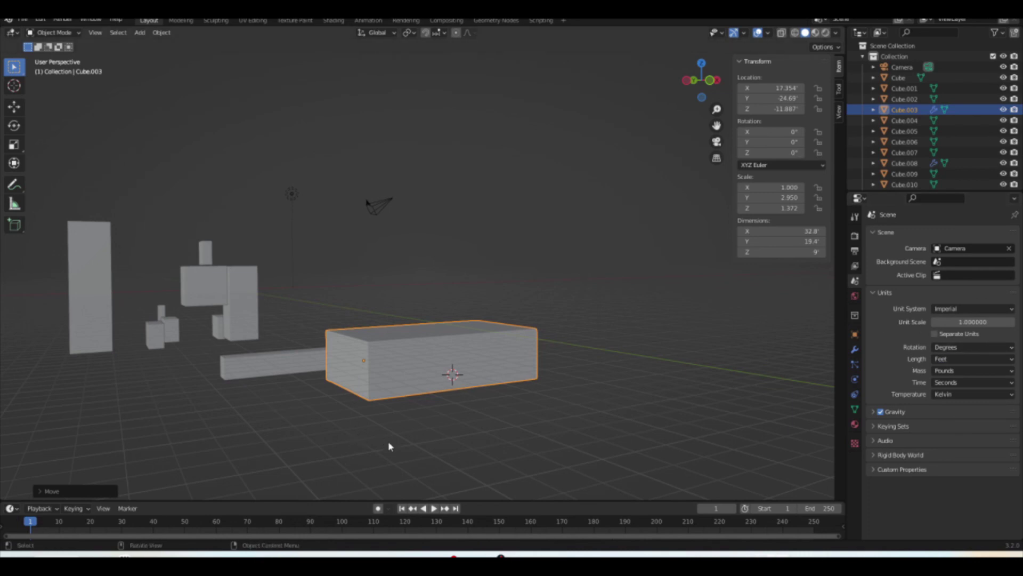
pyautogui.moveTo(449, 556)
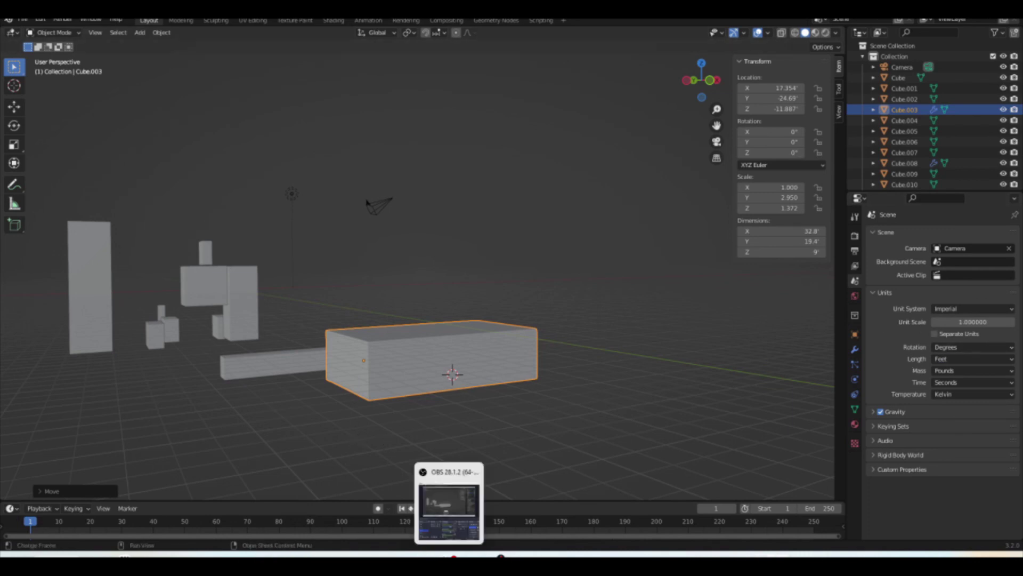